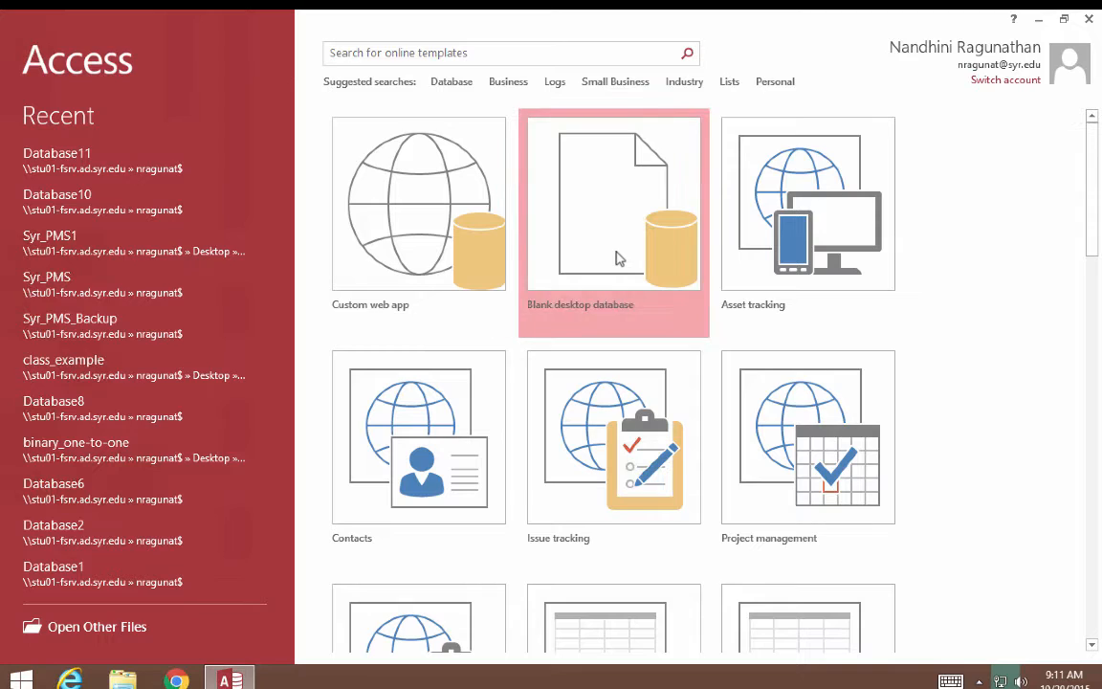
Create a blank desktop database with the file name Demo.
click(617, 258)
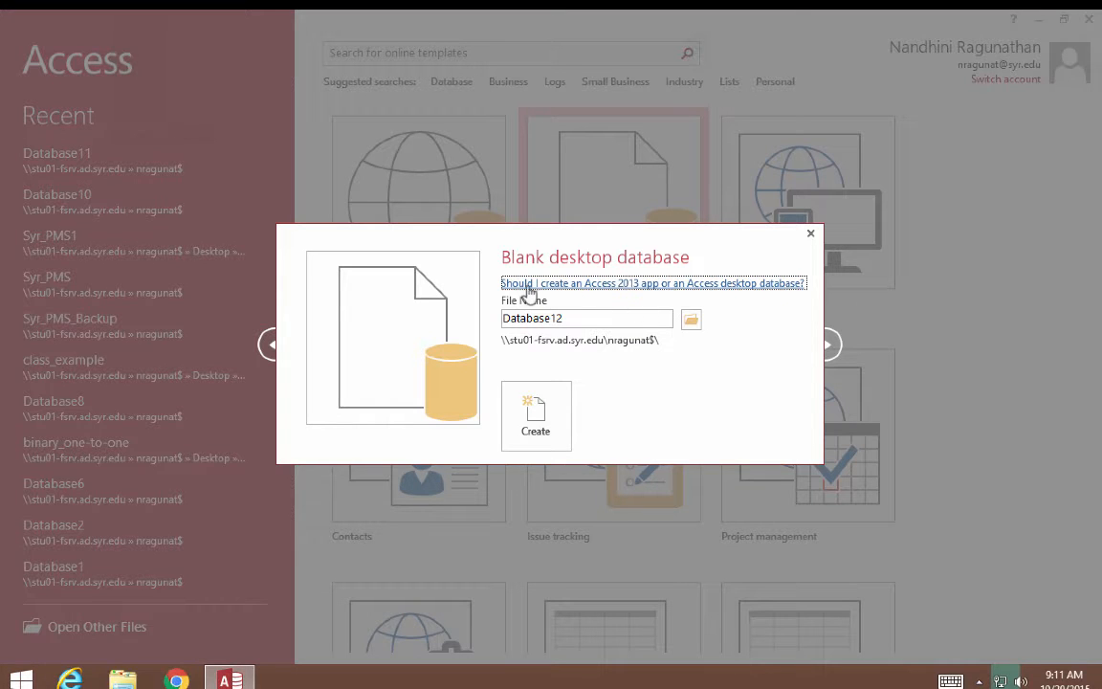
click(579, 321)
drag(575, 318, 490, 318)
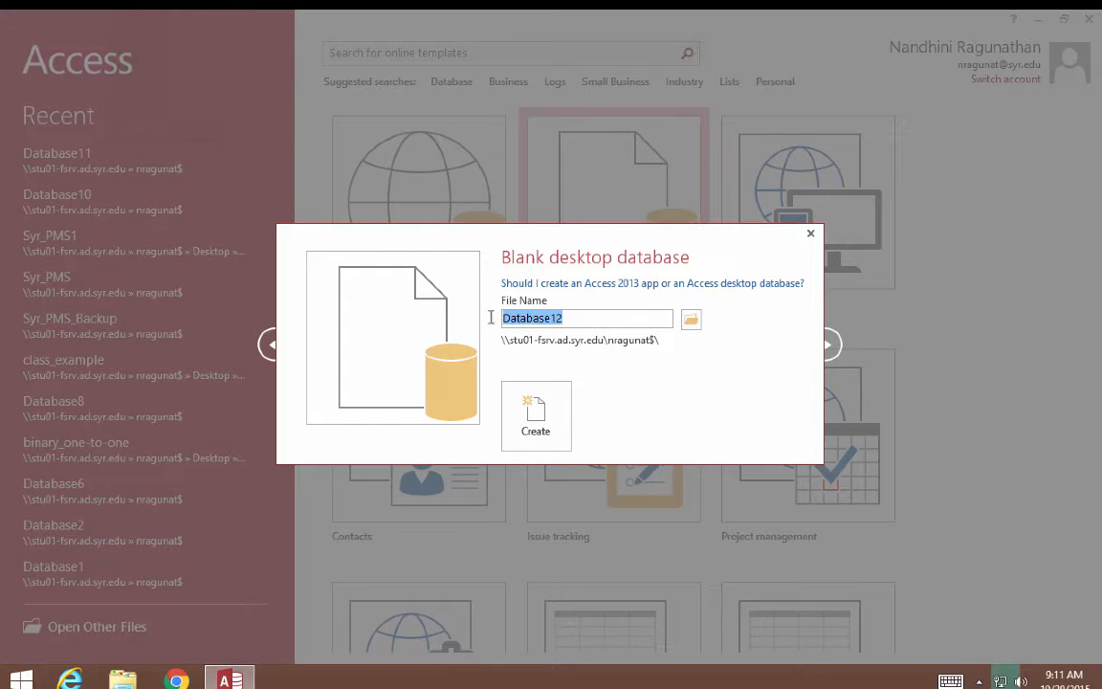
text(Demo)
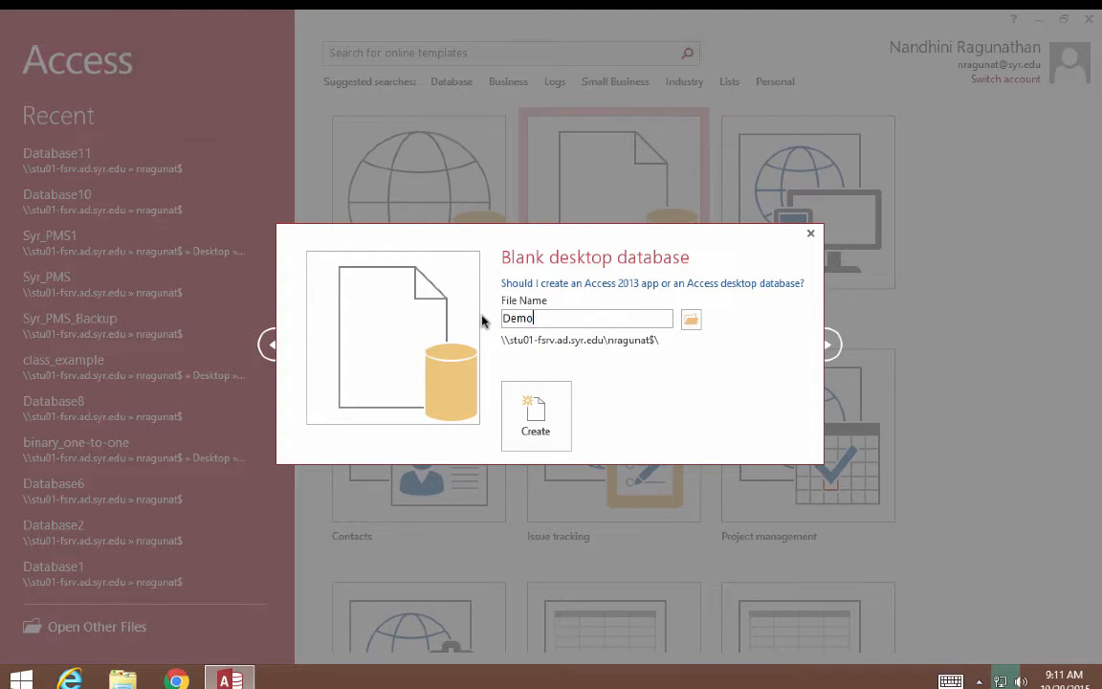
click(537, 411)
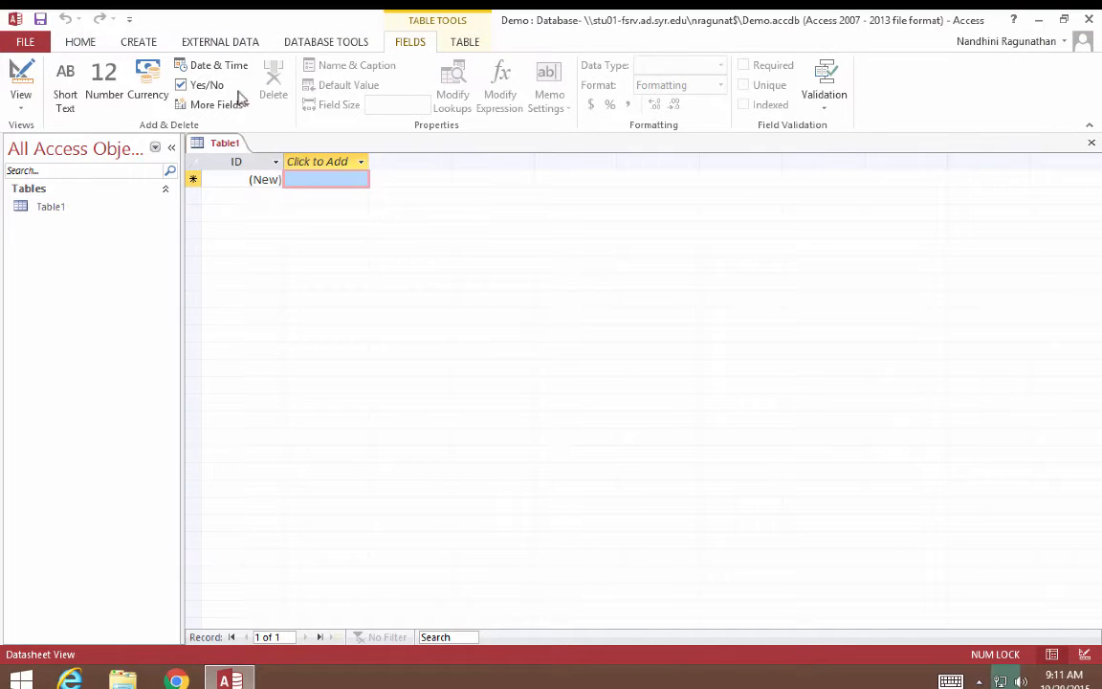
Start getting external data from an ODBC database, choosing to link to the data source by creating a linked table.
click(219, 43)
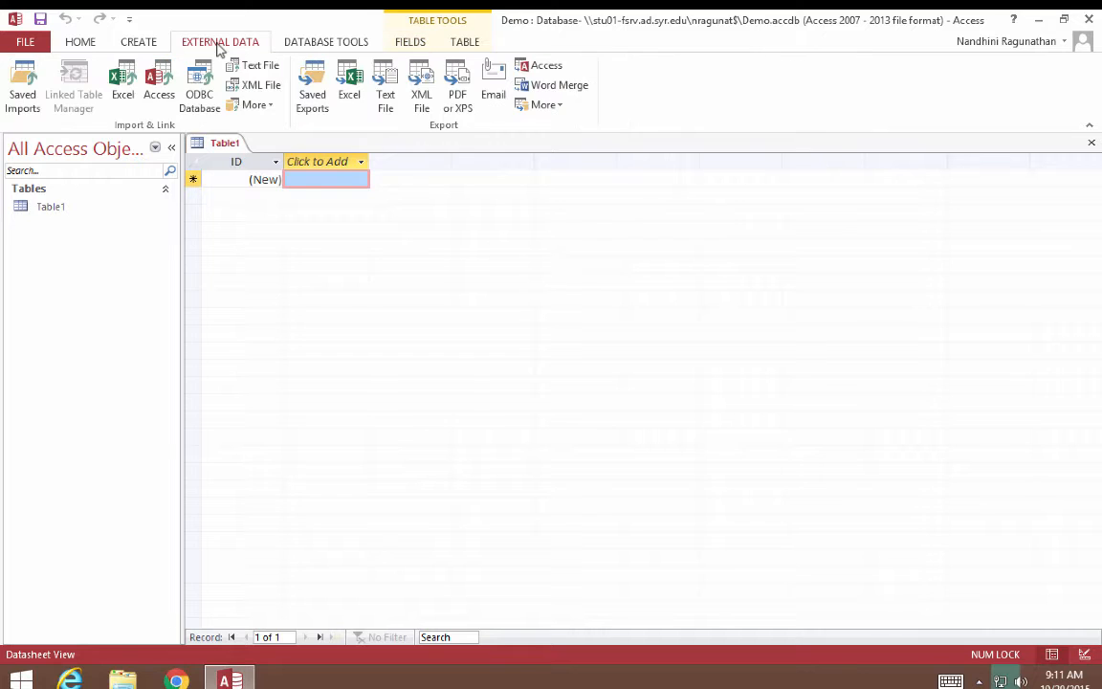
click(202, 99)
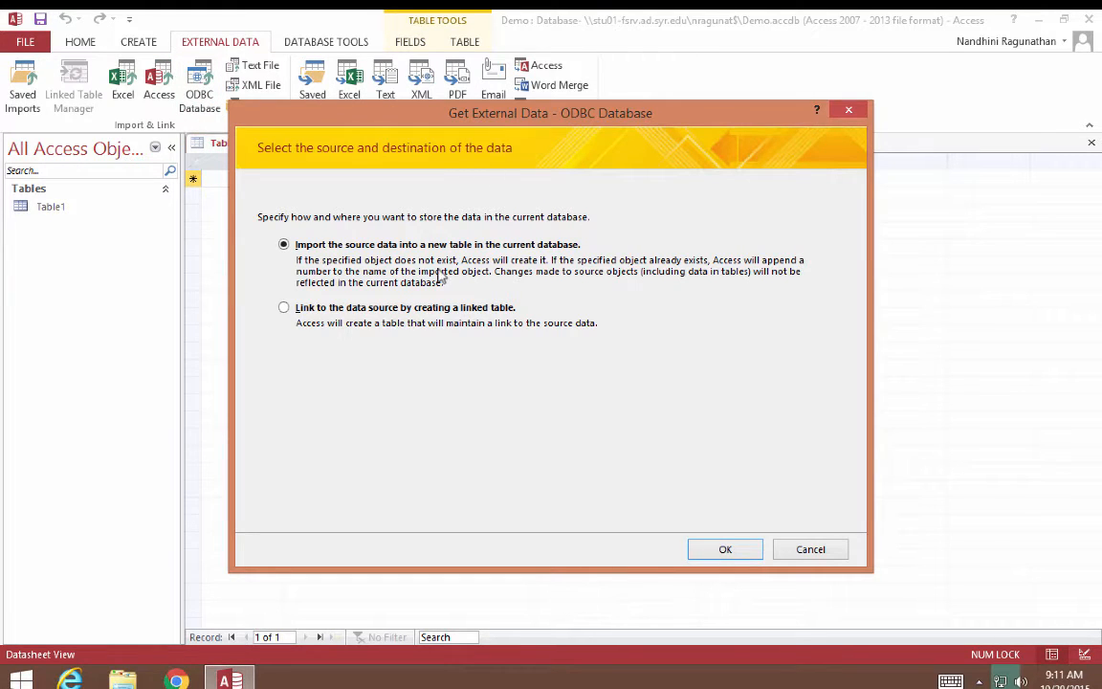
click(283, 308)
click(726, 550)
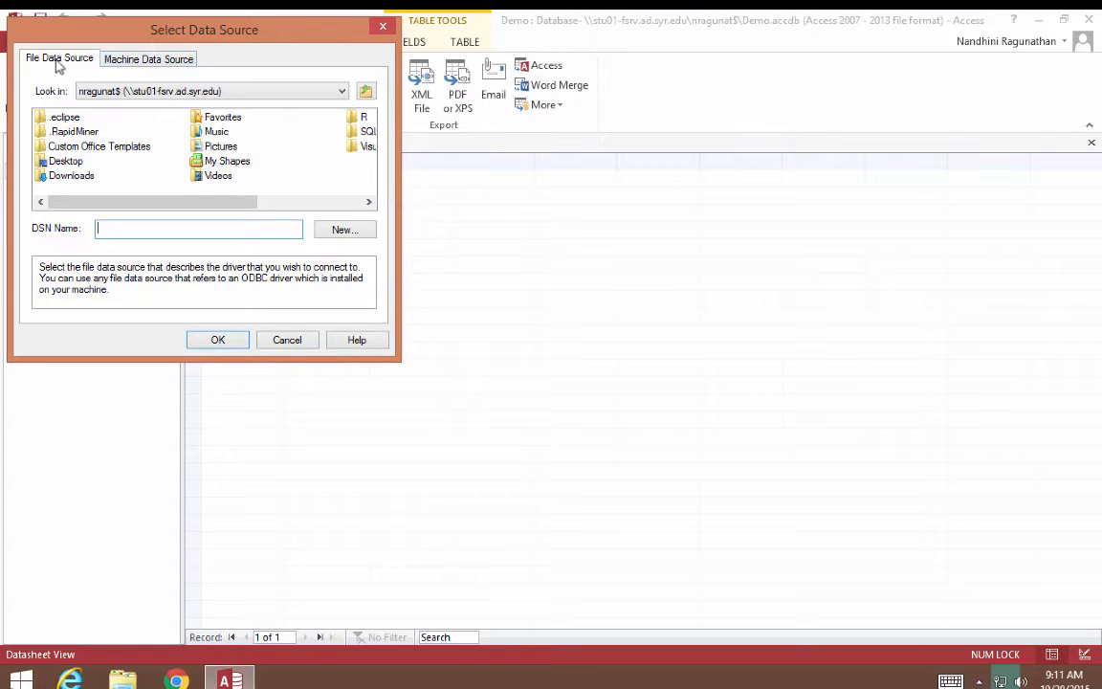
Set up a new machine data source of the User Data Source type with the SQL Server driver.
click(181, 72)
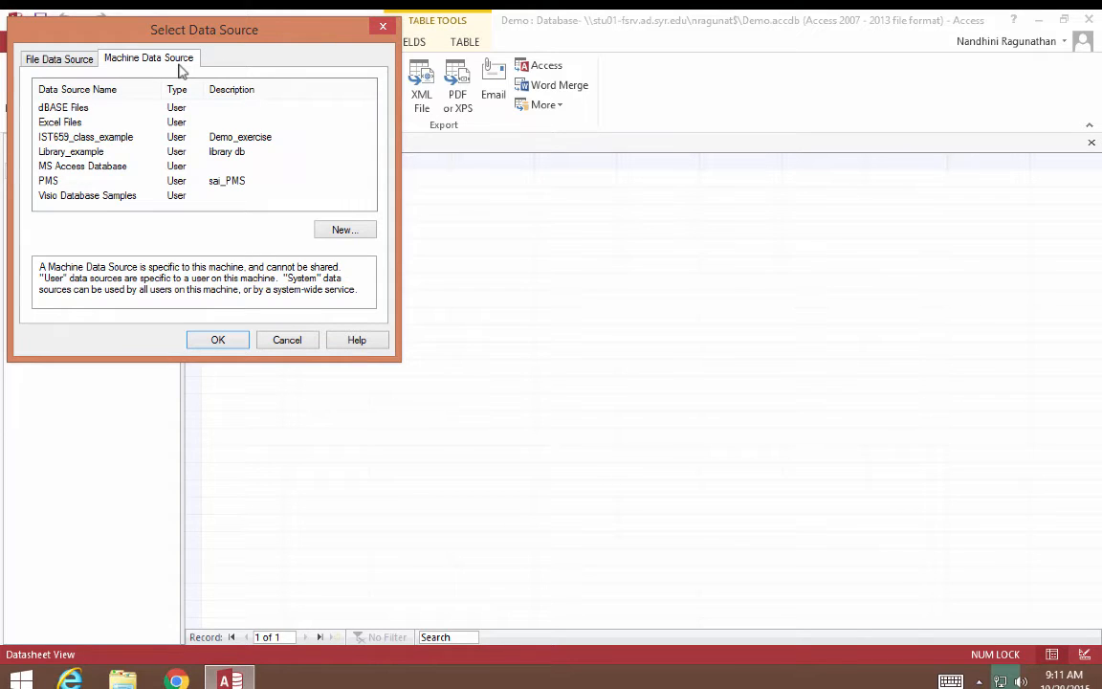
click(345, 230)
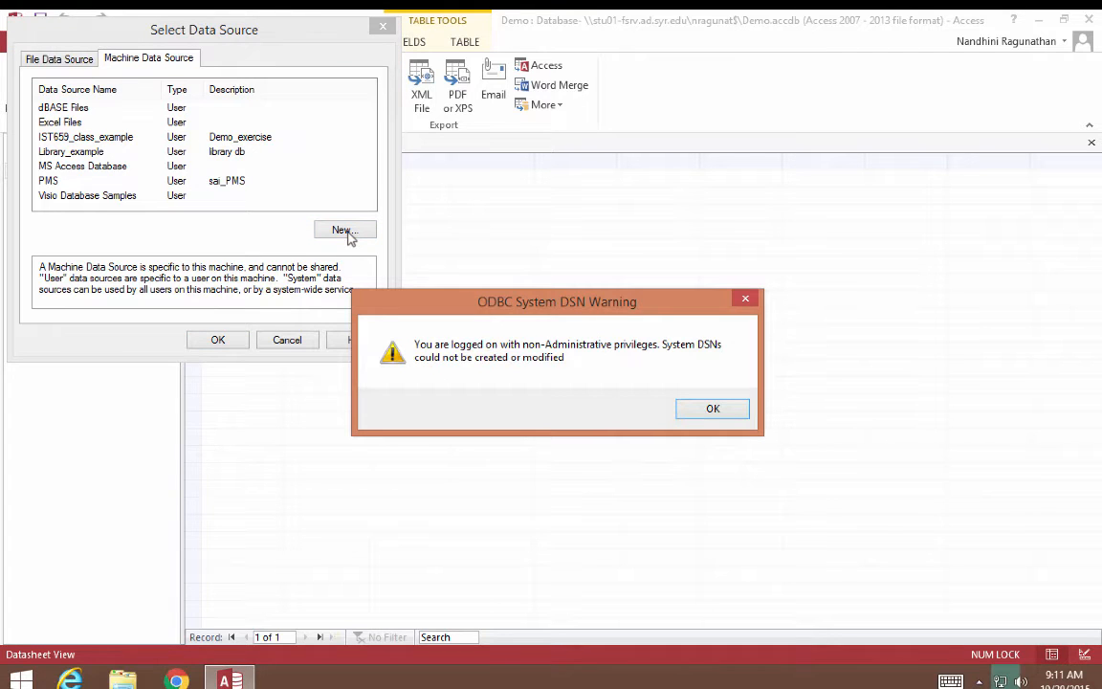
click(712, 410)
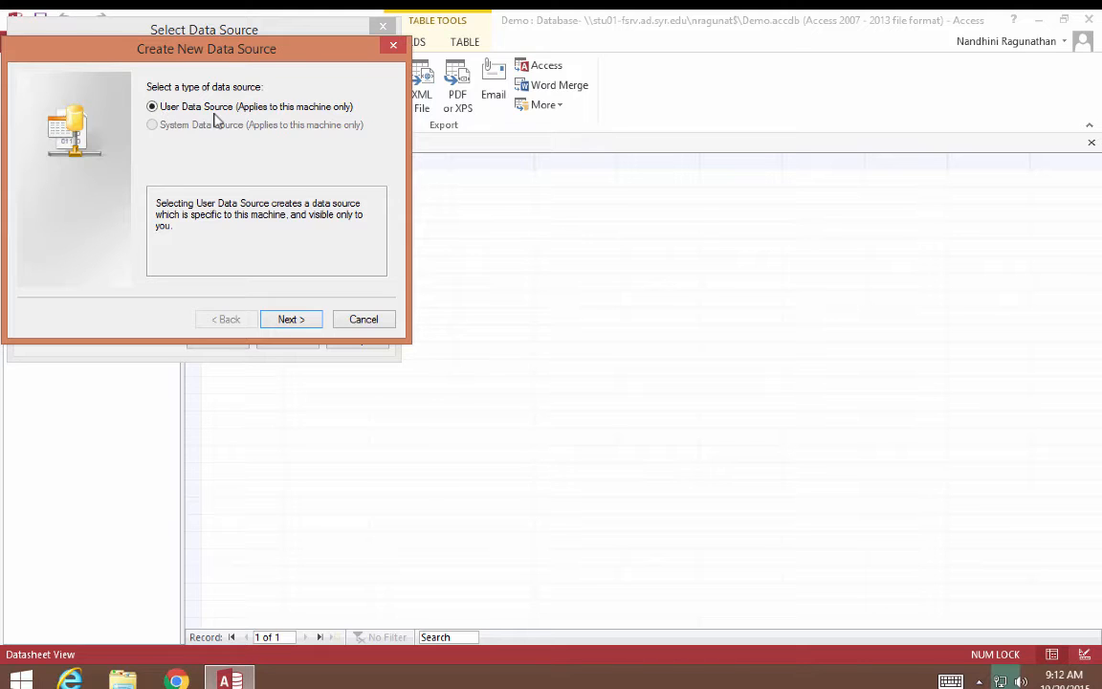
click(289, 322)
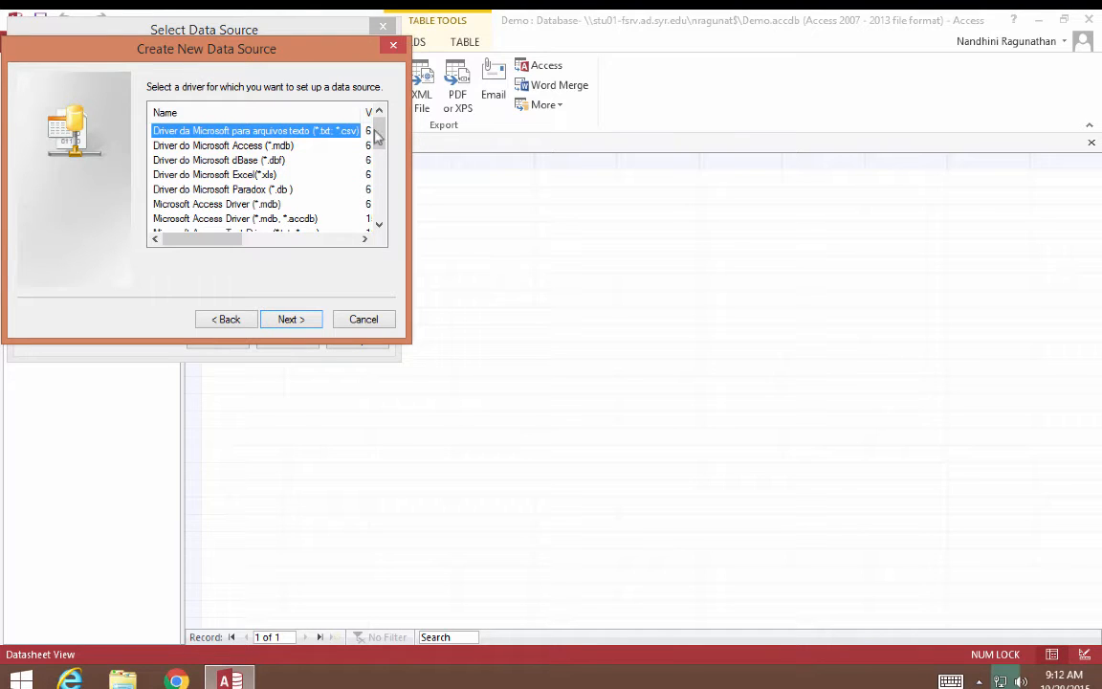
drag(379, 137, 384, 222)
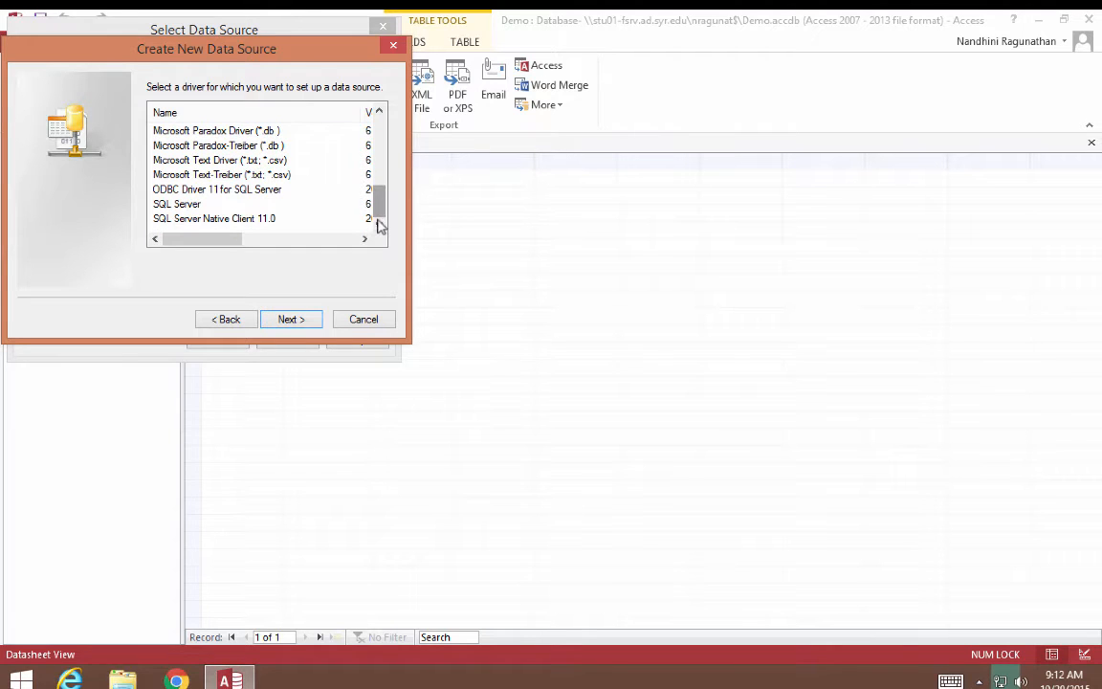
click(173, 207)
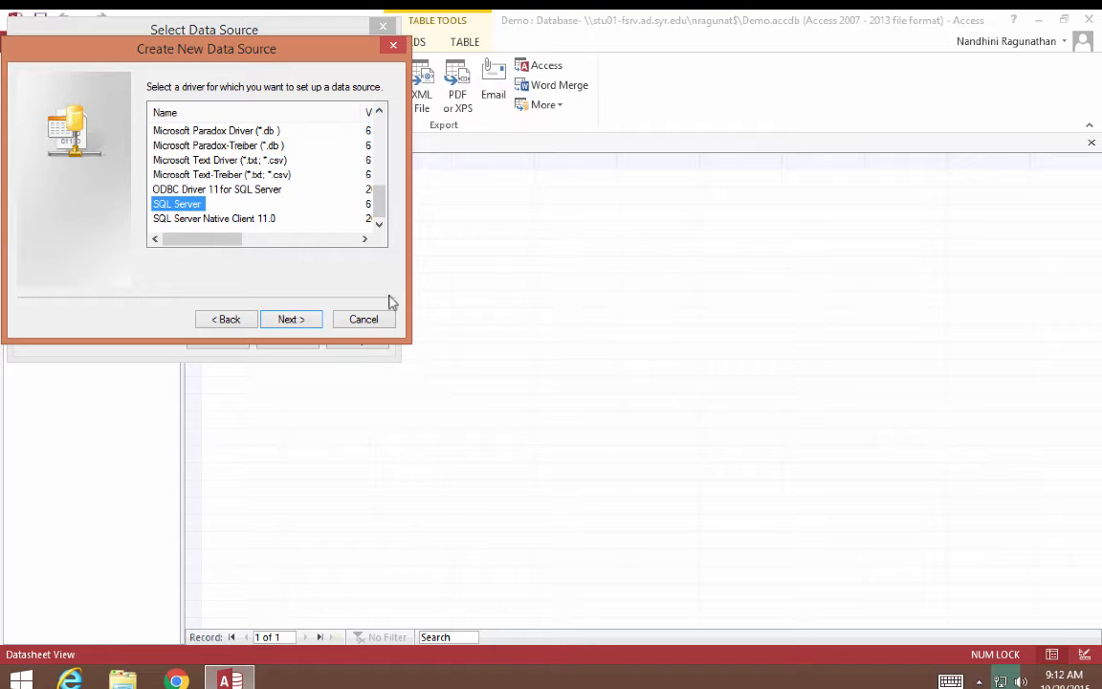
click(292, 321)
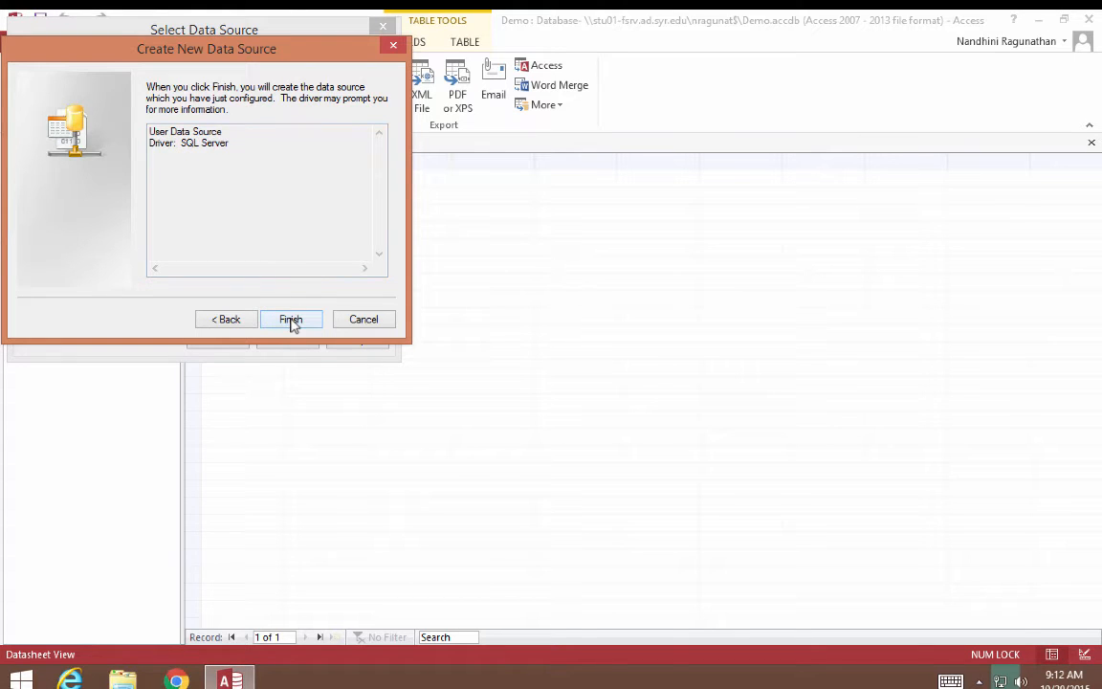
click(291, 319)
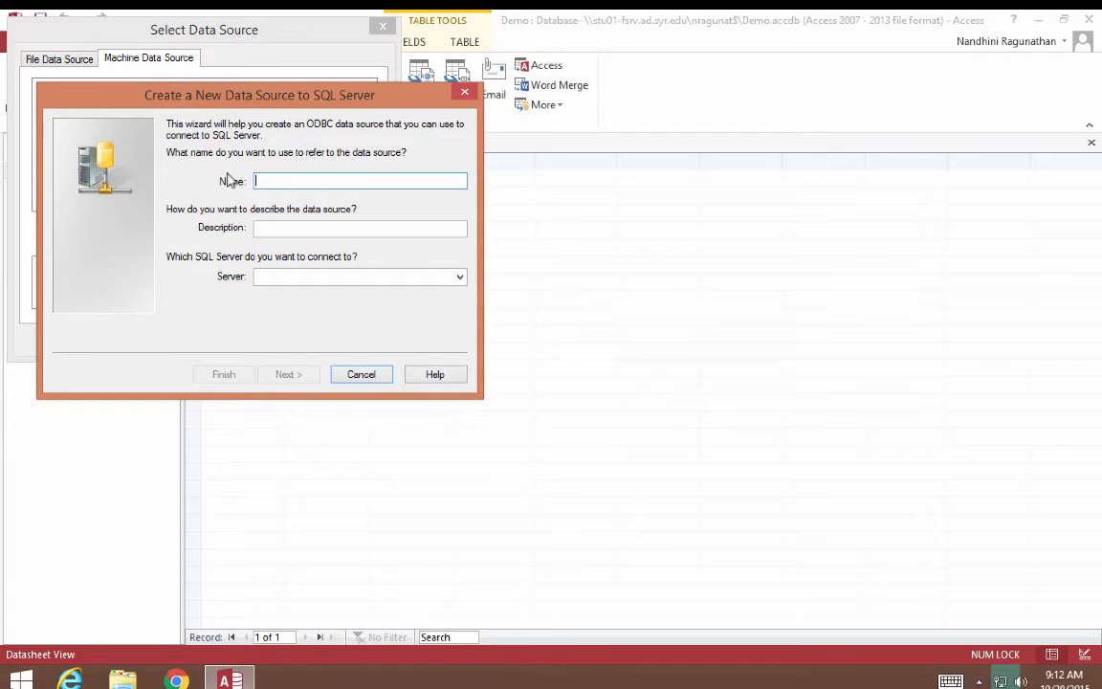
Name the data source Library, describe it as "demo library db" and set its server to ist-s-students.syr.edu.
text(Library)
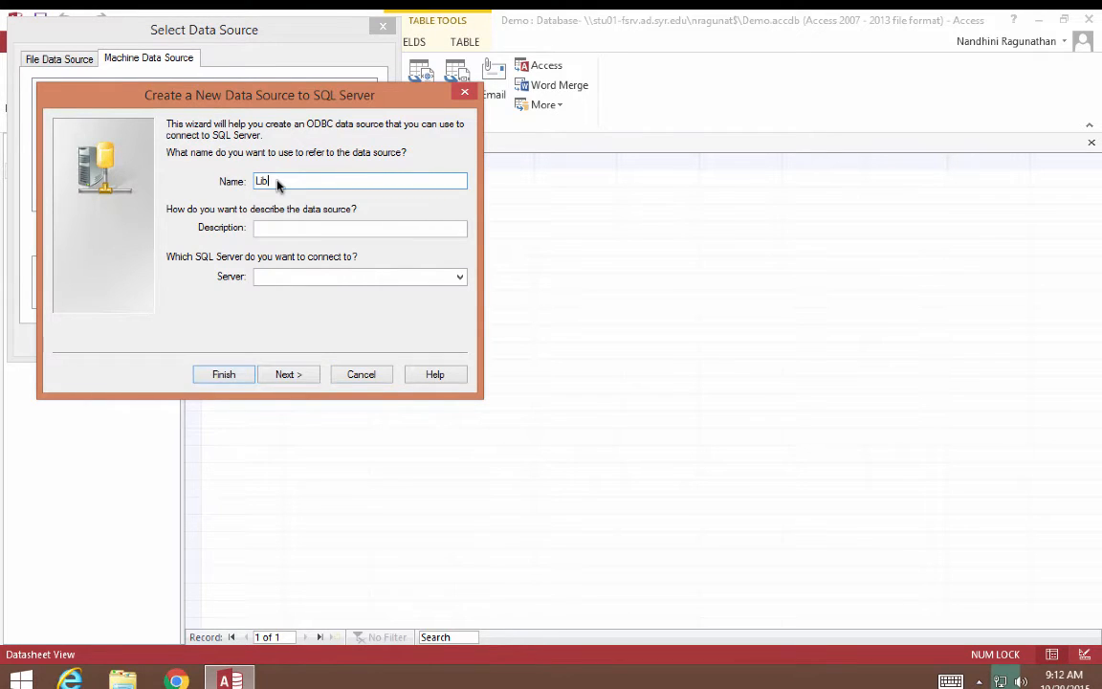
click(306, 229)
text(demo)
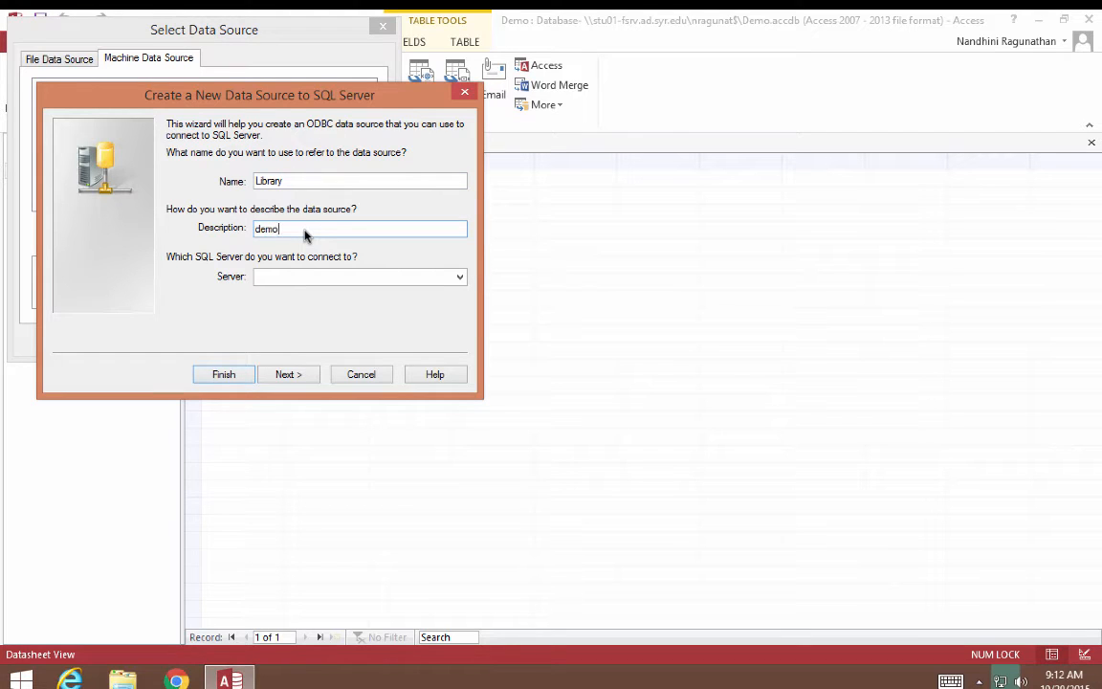
text( library db)
click(330, 275)
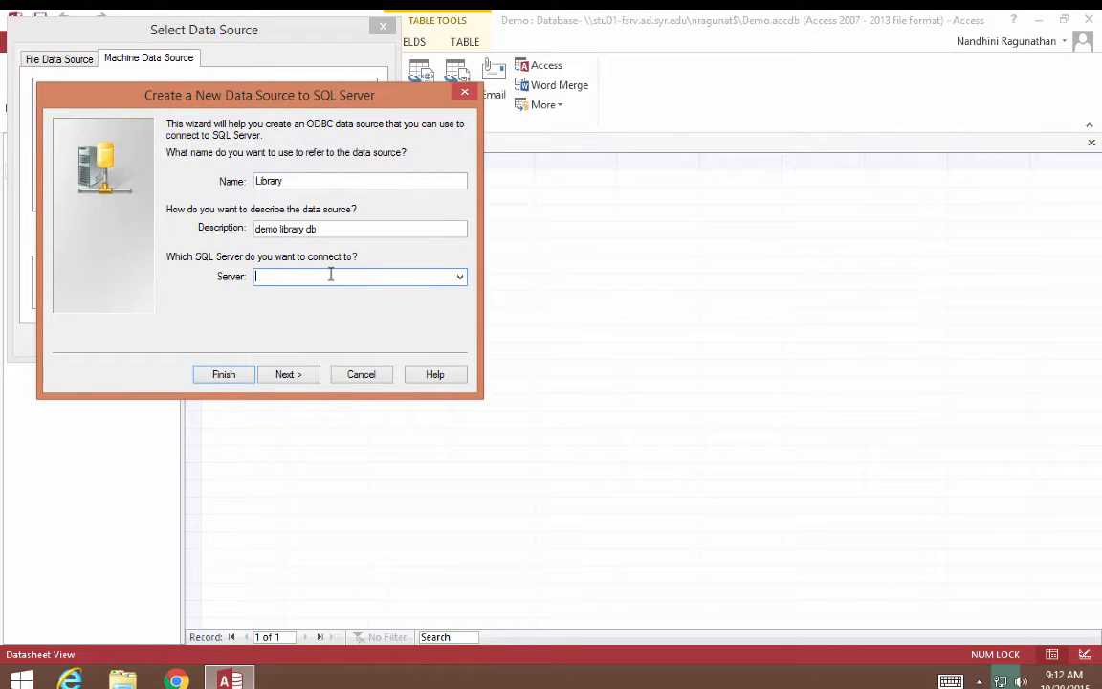
text(ist-s-students.syr.edu)
click(288, 376)
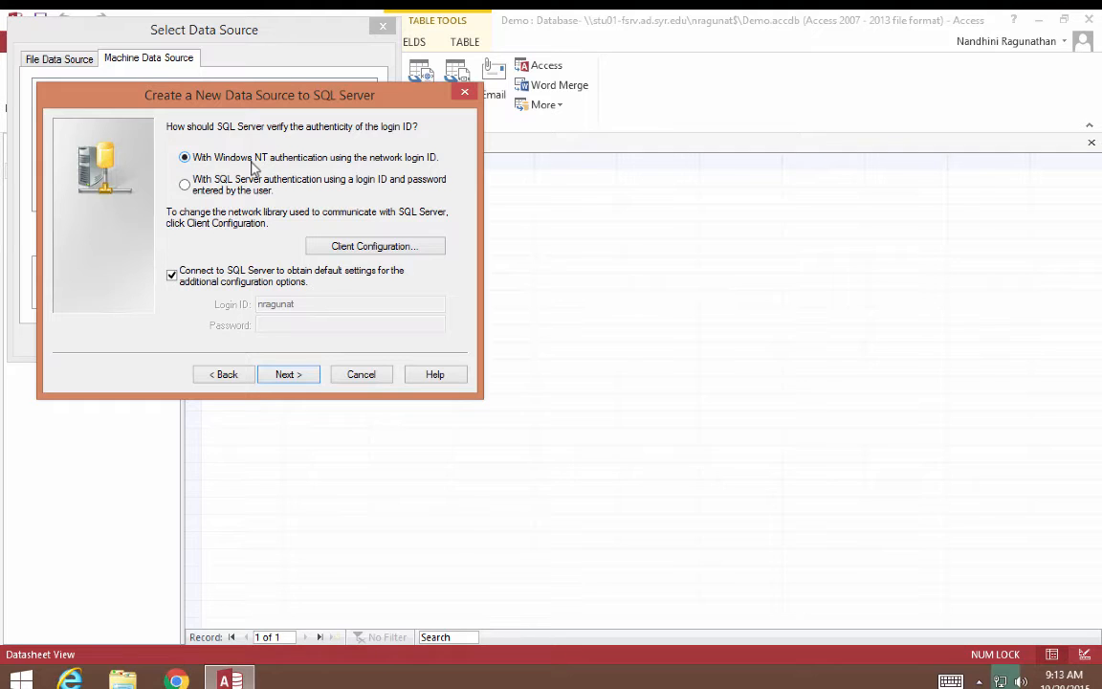
Choose SQL Server authentication and enter the account's login ID and password.
click(184, 184)
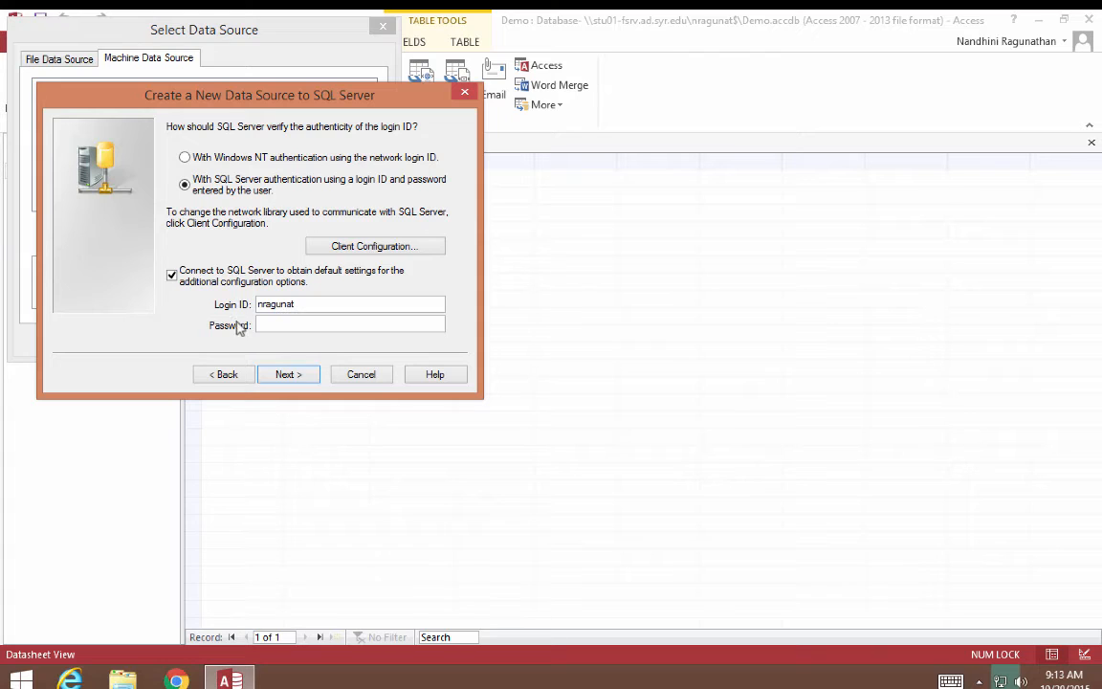
click(312, 304)
text(6591)
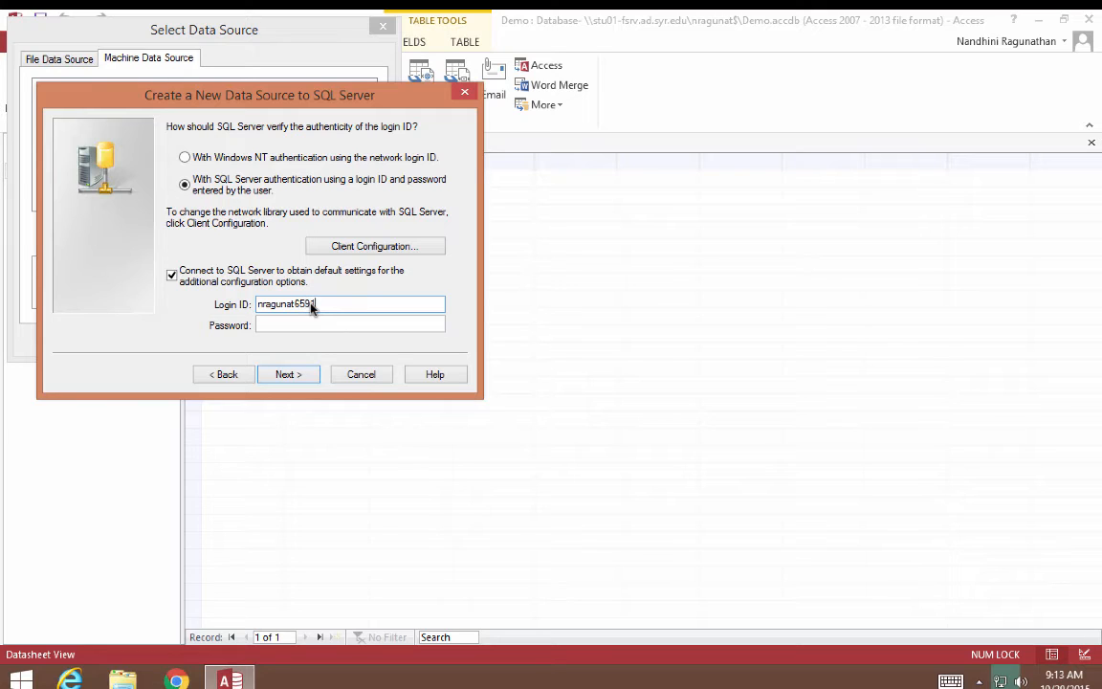
click(308, 325)
text(****)
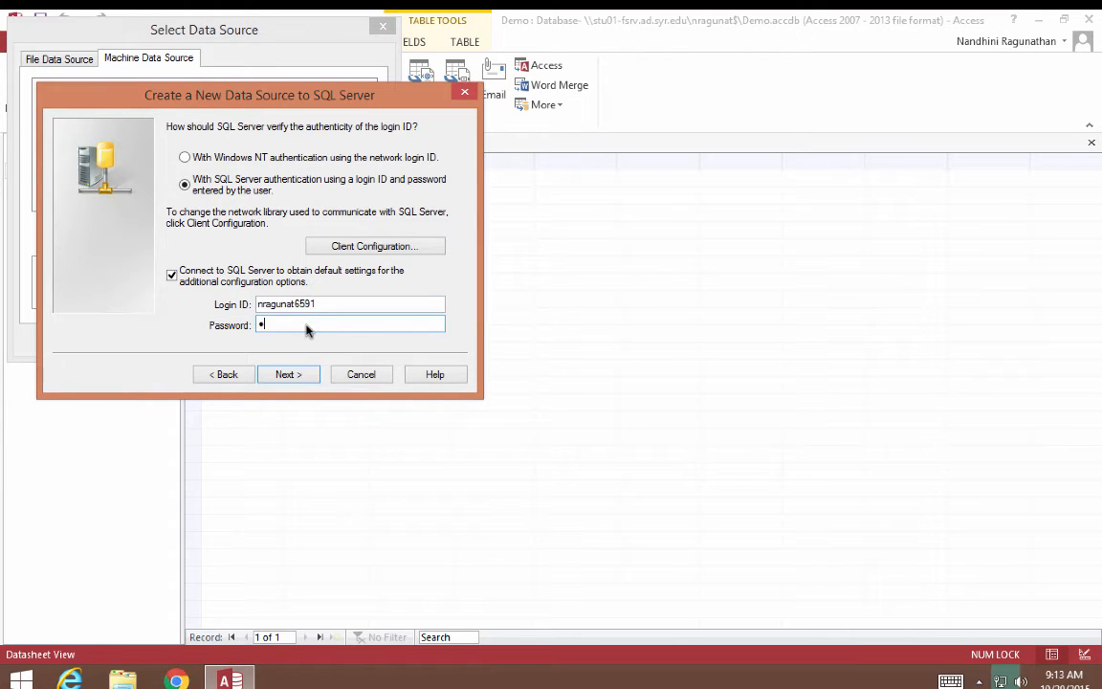
text(****)
click(289, 373)
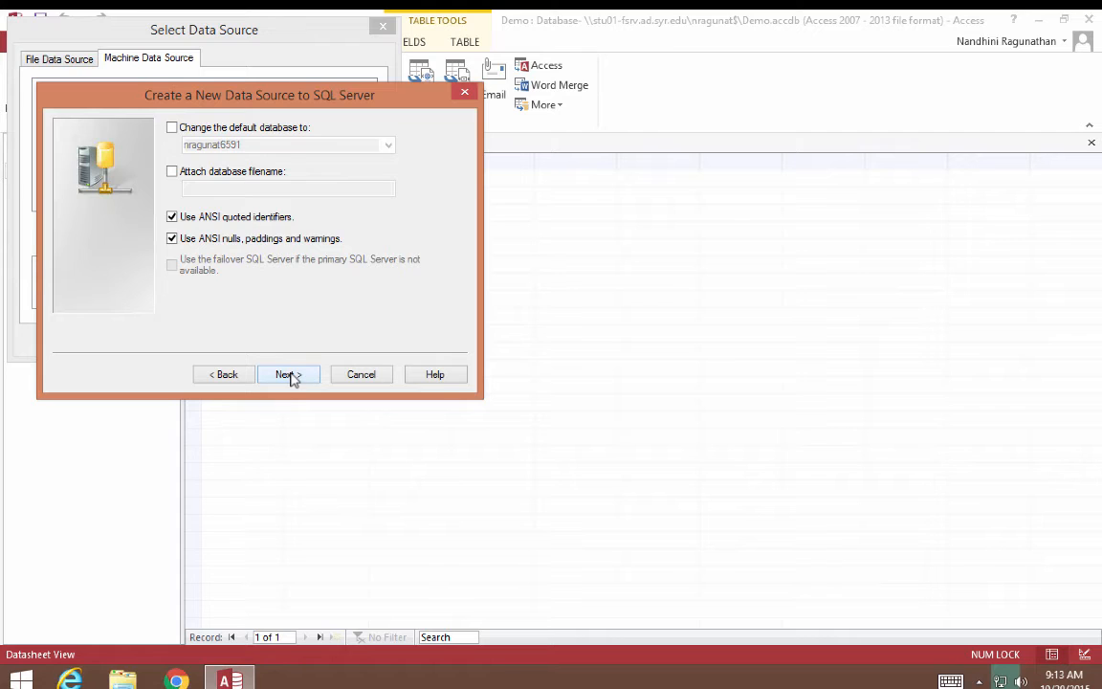
Accept the default database and language options, then test the Library data source's connection and finish creating it.
click(292, 377)
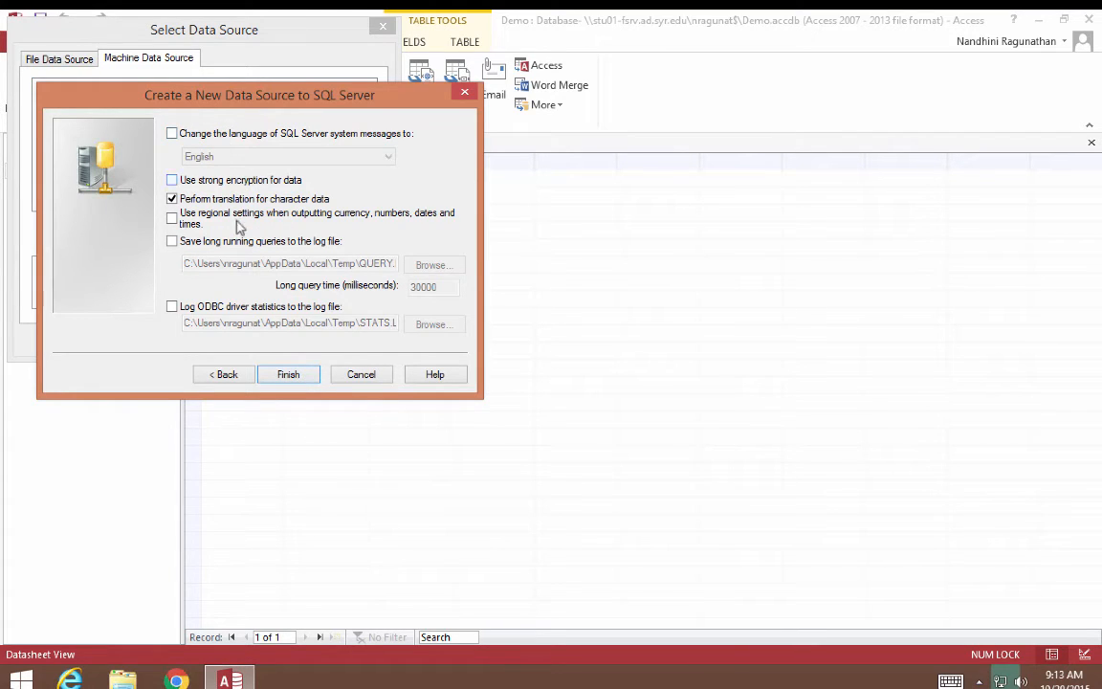
click(289, 375)
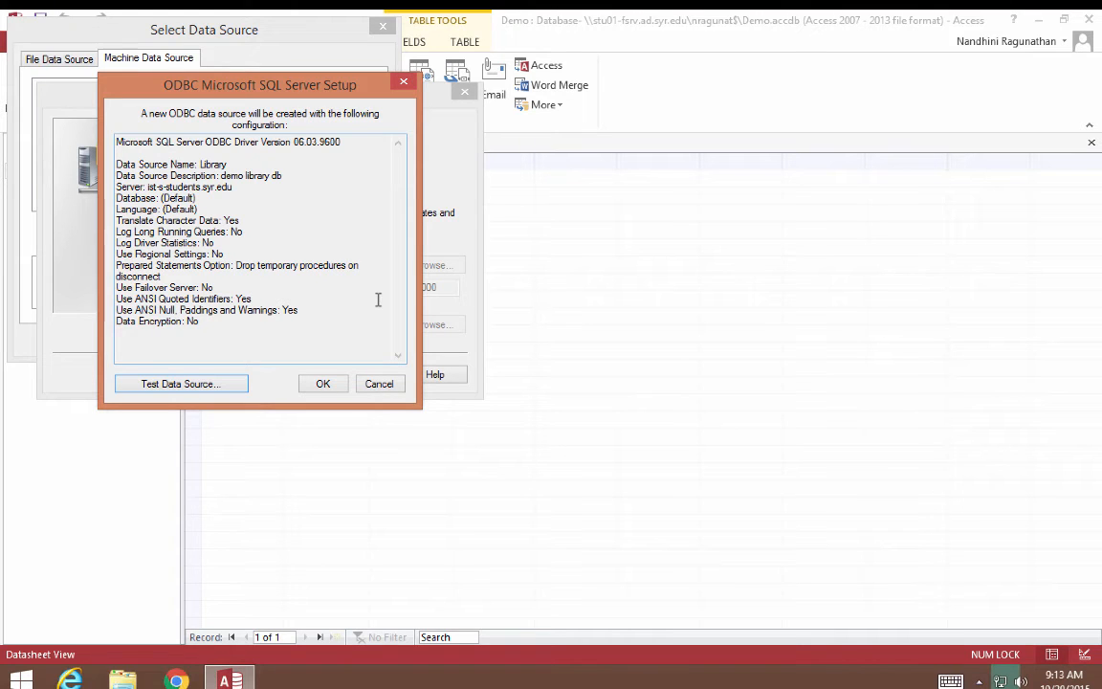
click(180, 385)
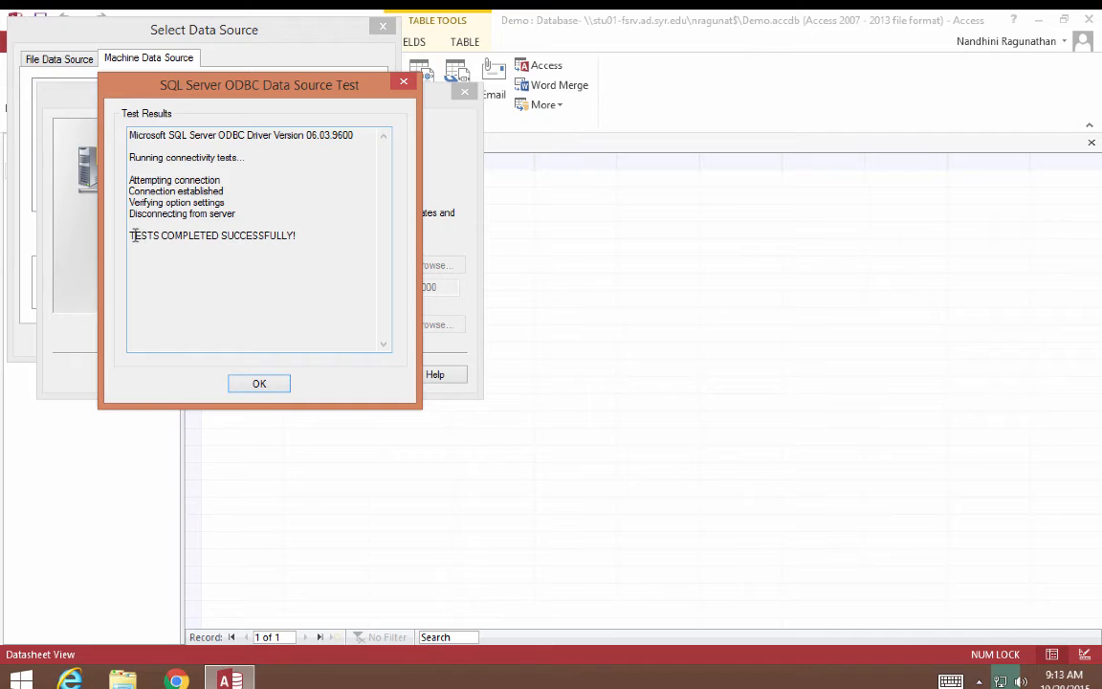
drag(135, 235, 299, 254)
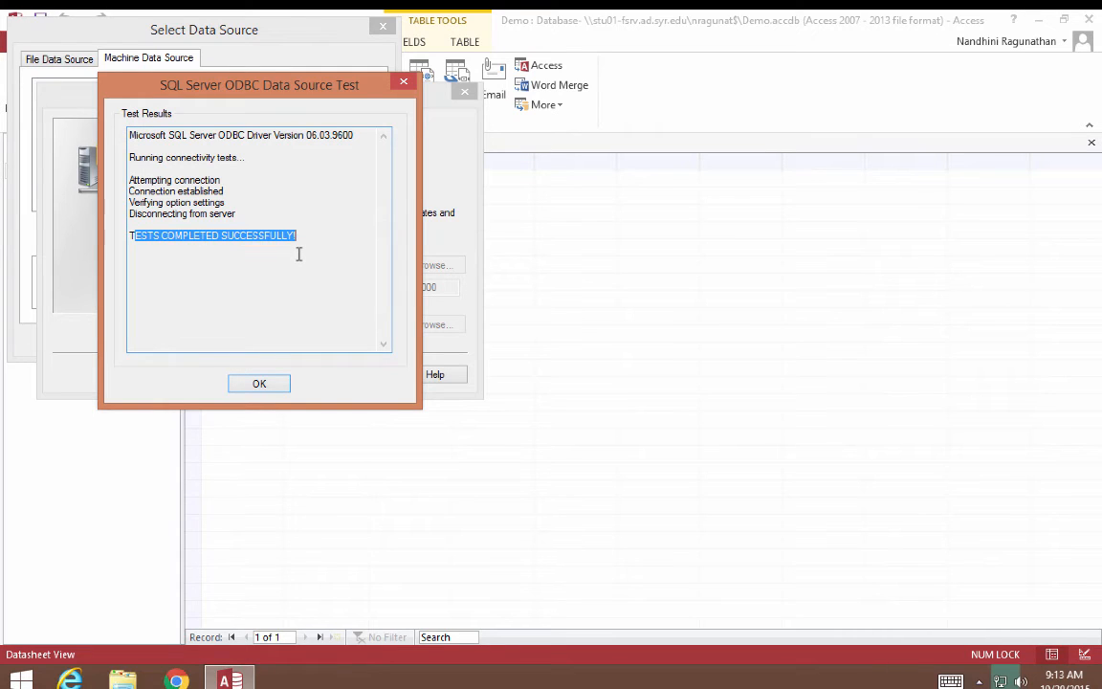
click(299, 253)
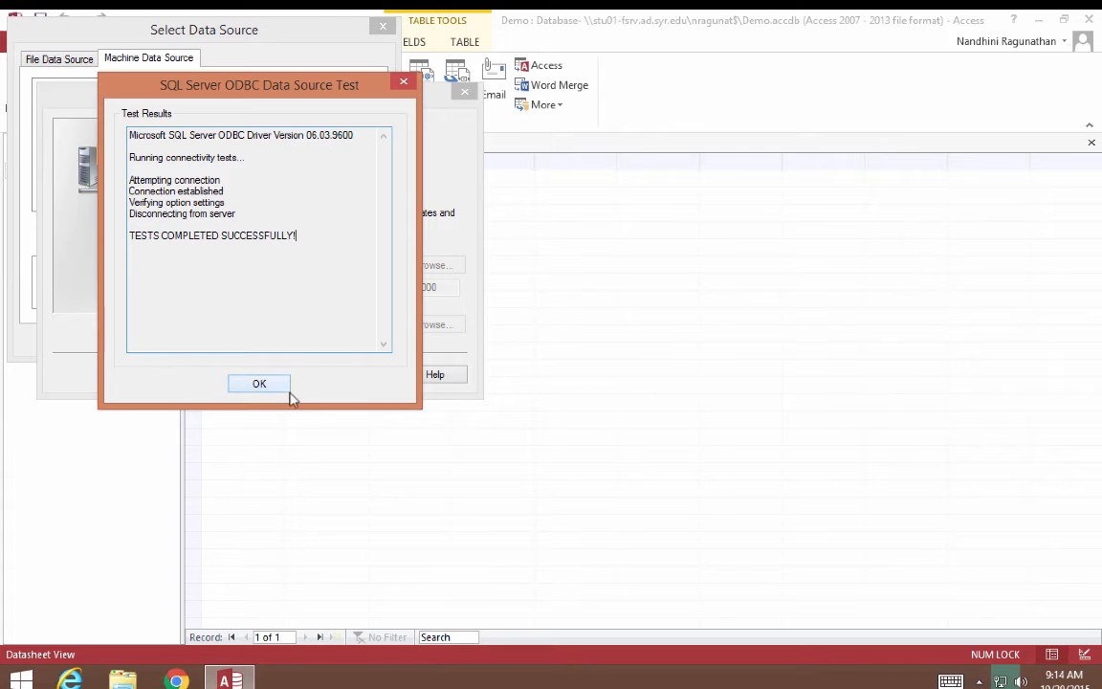
click(259, 384)
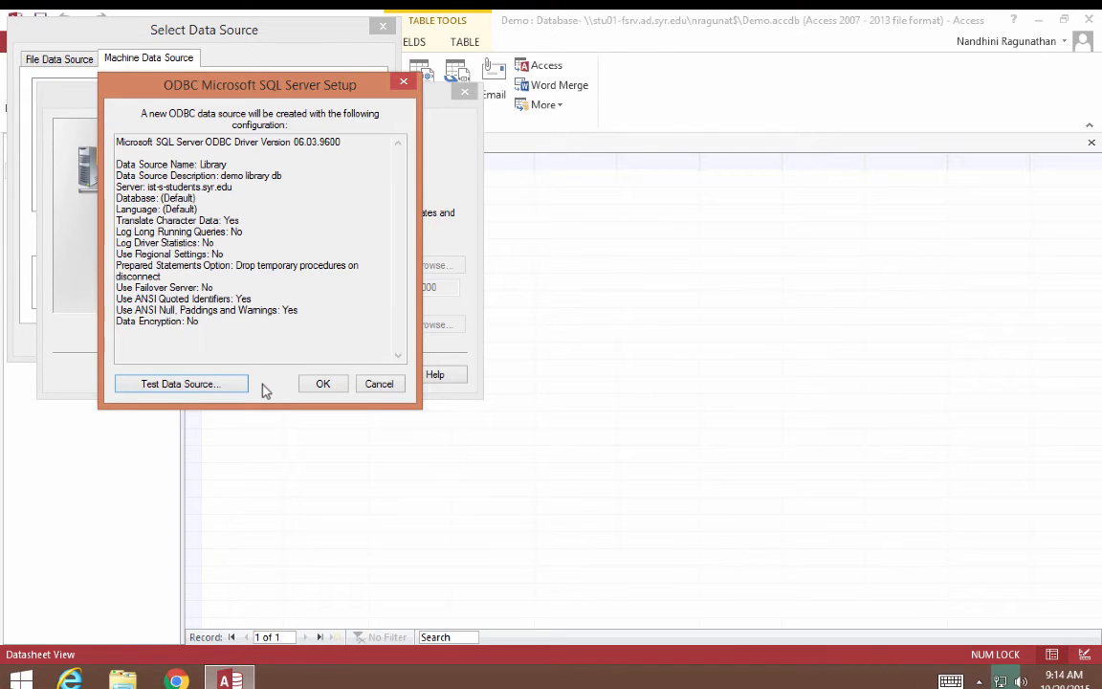
click(327, 391)
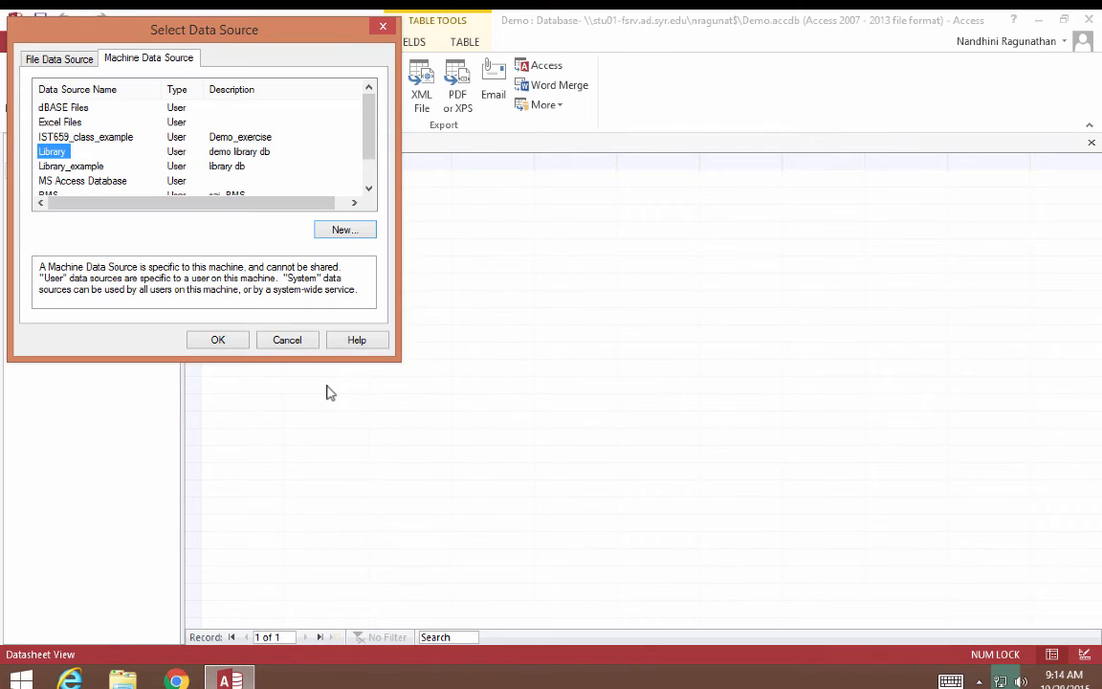
Connect to the Library data source, entering the account password in the SQL Server login.
click(224, 341)
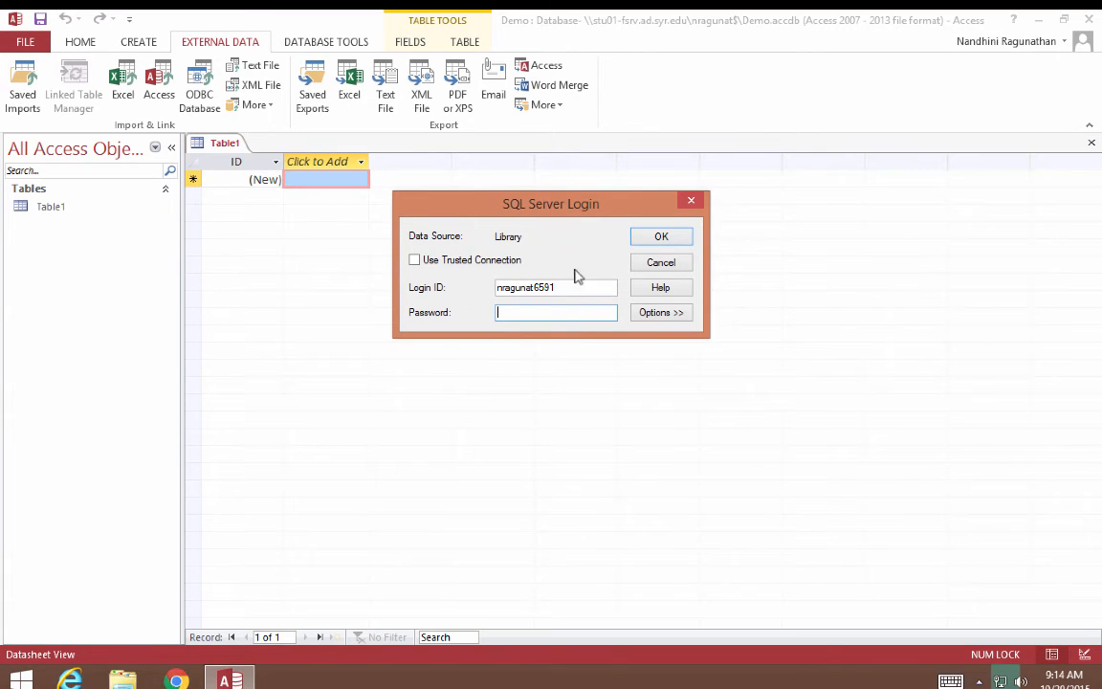
text(••••••••)
click(664, 241)
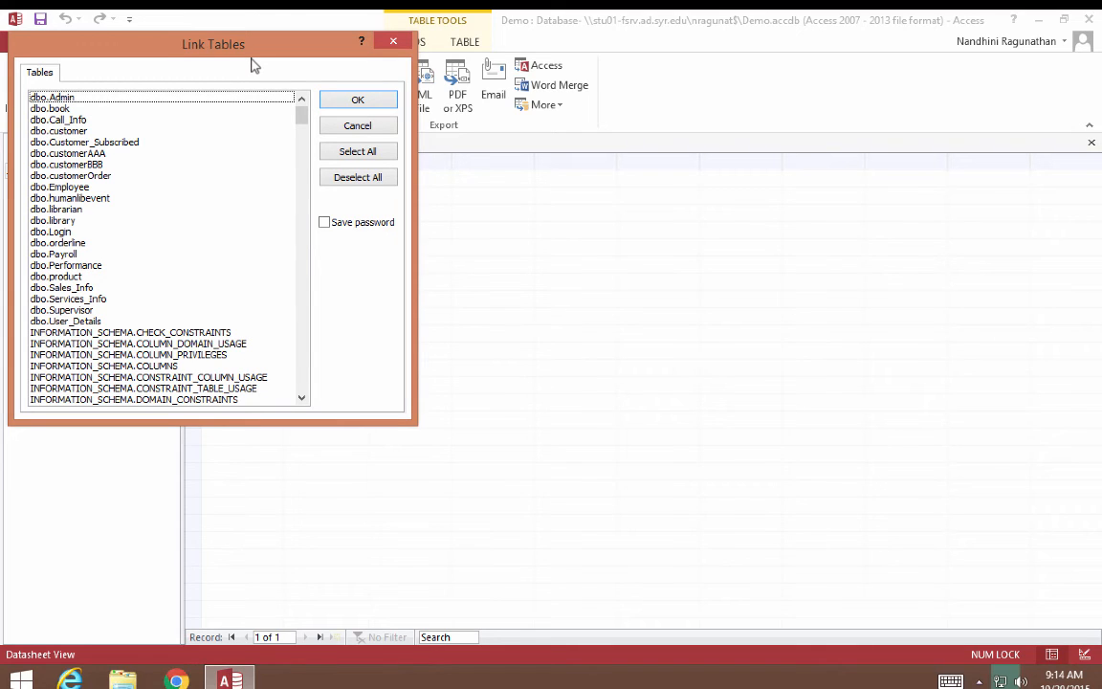
Link the tables dbo.book, dbo.humanlibevent, dbo.librarian and dbo.library into the database.
click(56, 109)
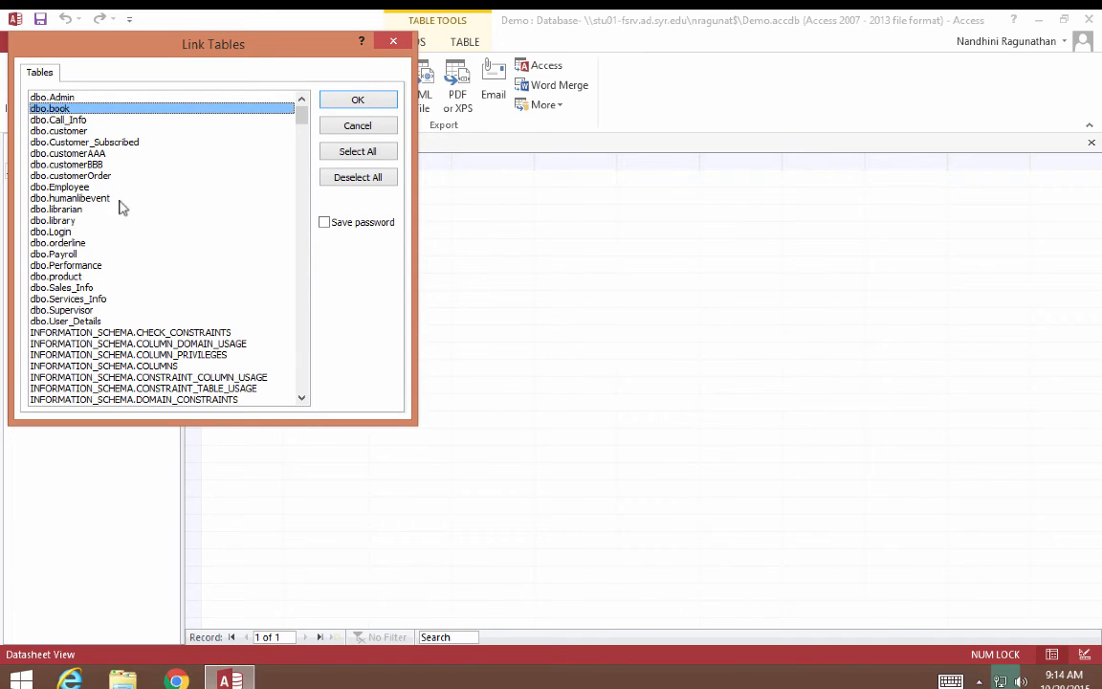
click(66, 199)
click(67, 209)
click(70, 221)
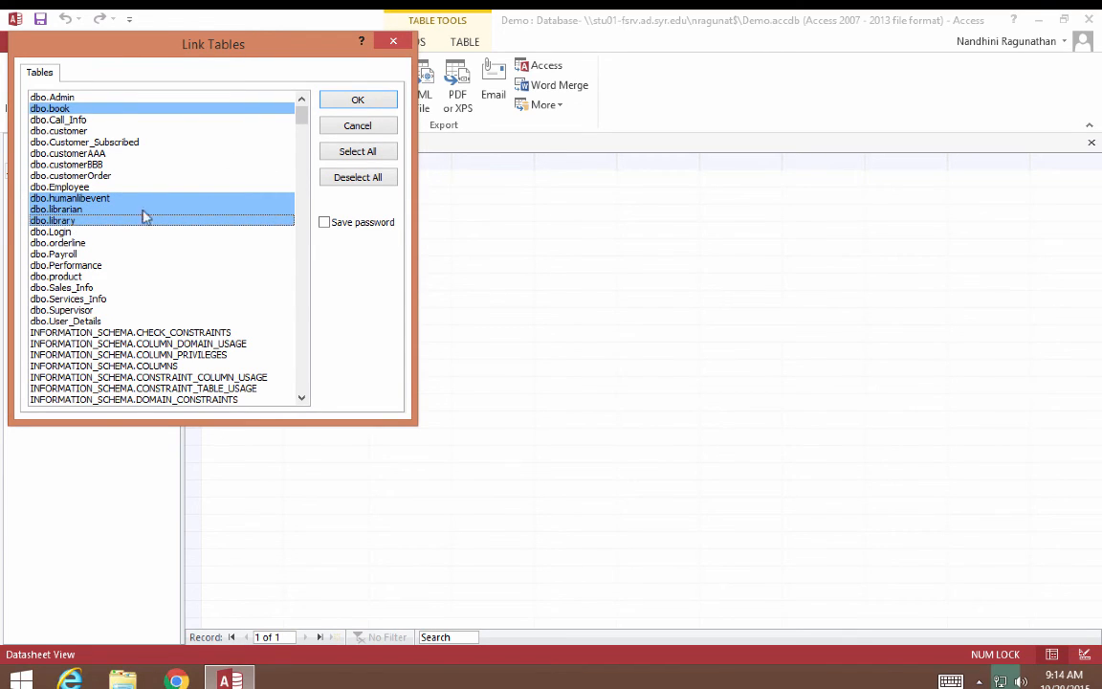
click(371, 101)
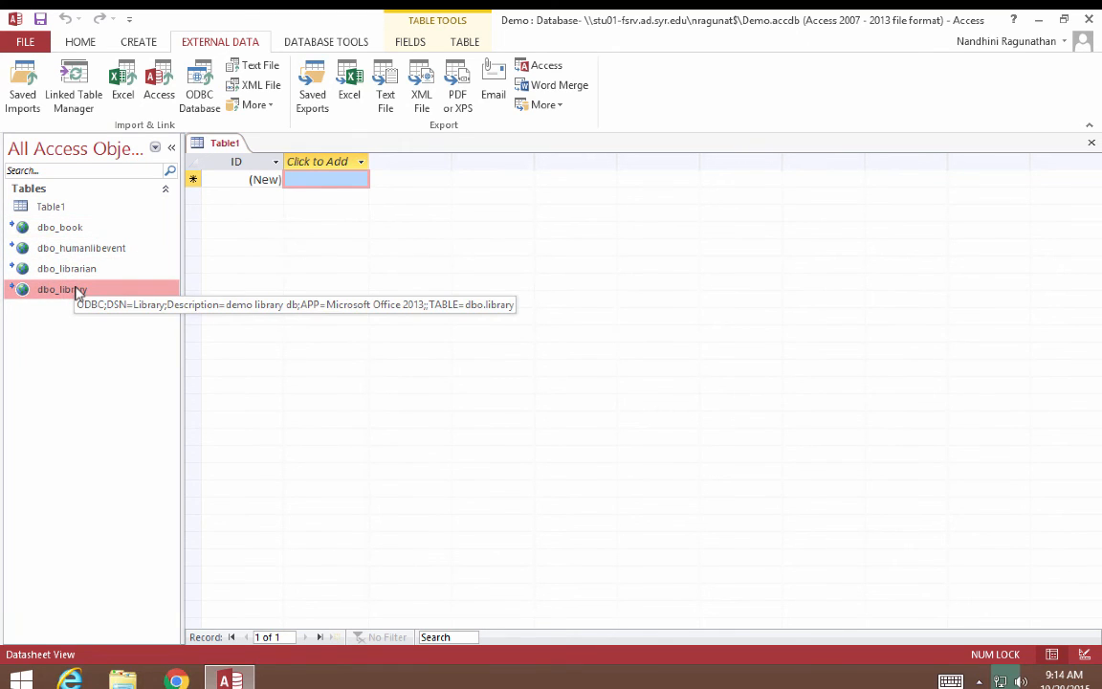
Open the linked tables dbo_book, dbo_humanlibevent and dbo_librarian to examine their records.
double_click(59, 232)
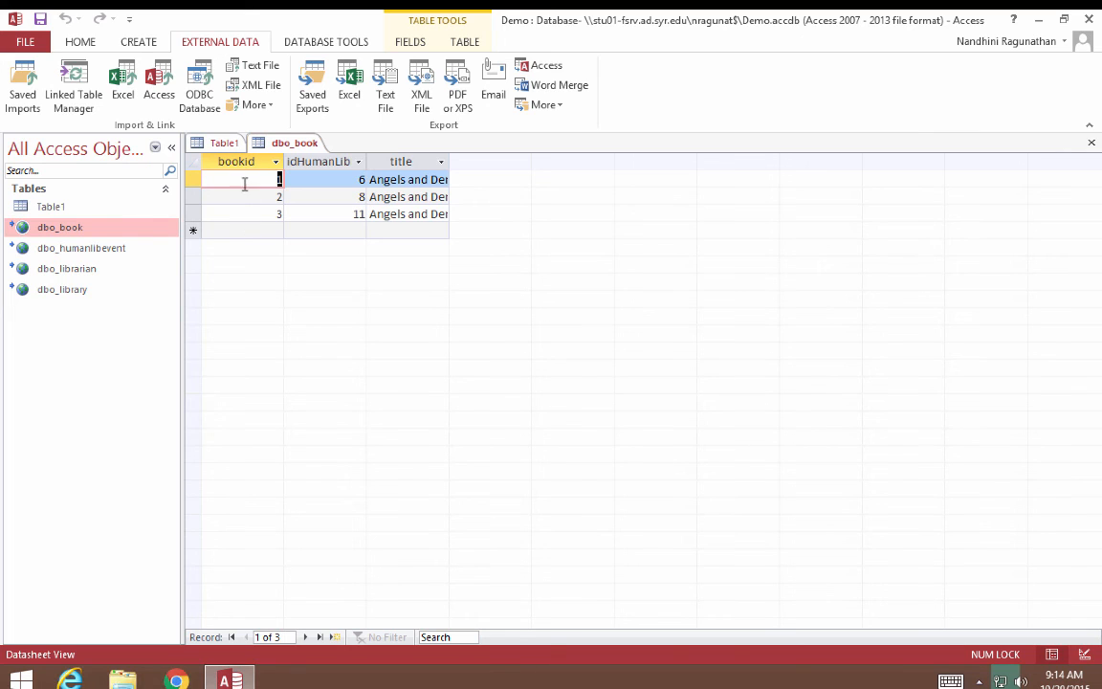
double_click(119, 249)
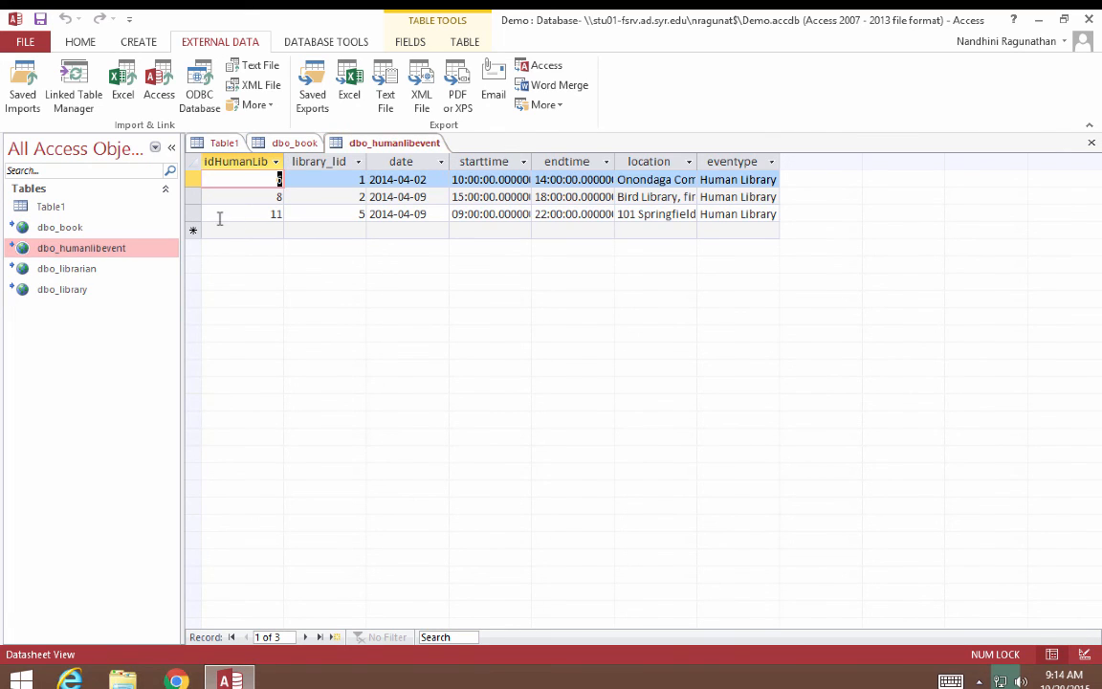
double_click(107, 272)
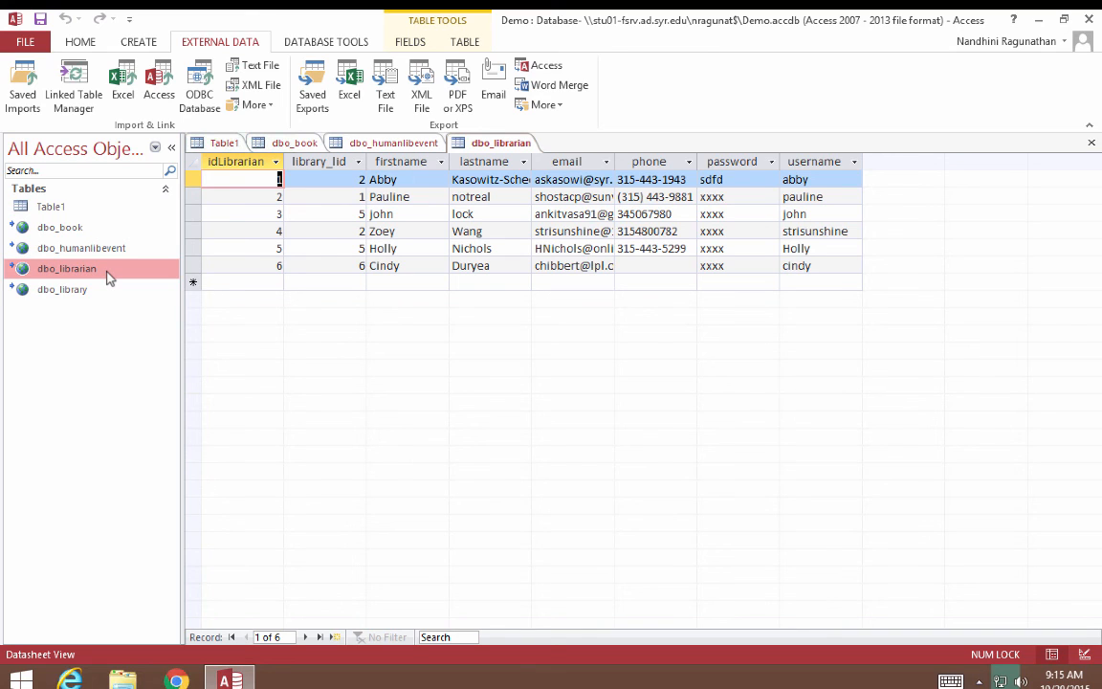
Look at the Refresh All options available for the records in dbo_librarian, then dismiss them.
click(84, 43)
click(419, 108)
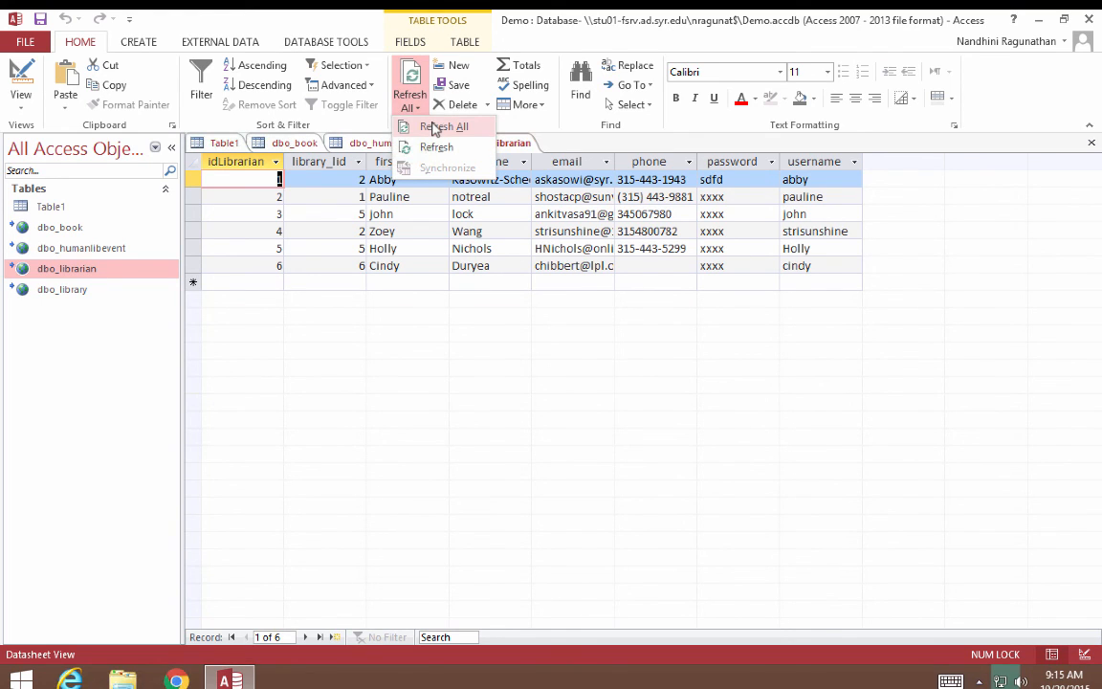
click(395, 435)
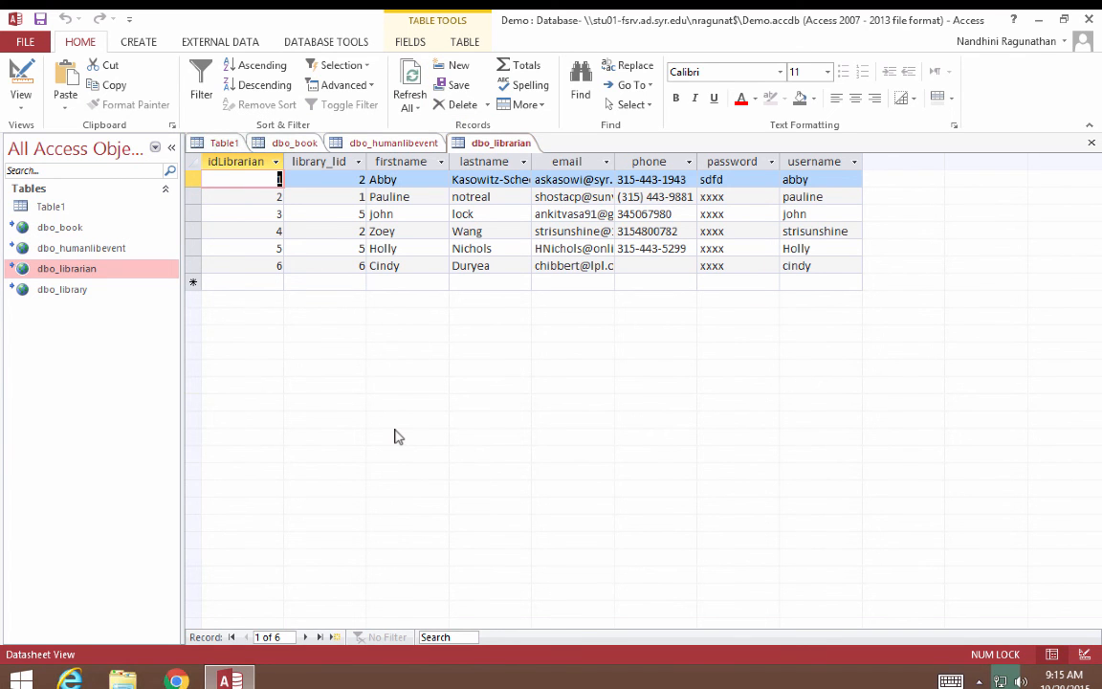
key(ctrl+Left)
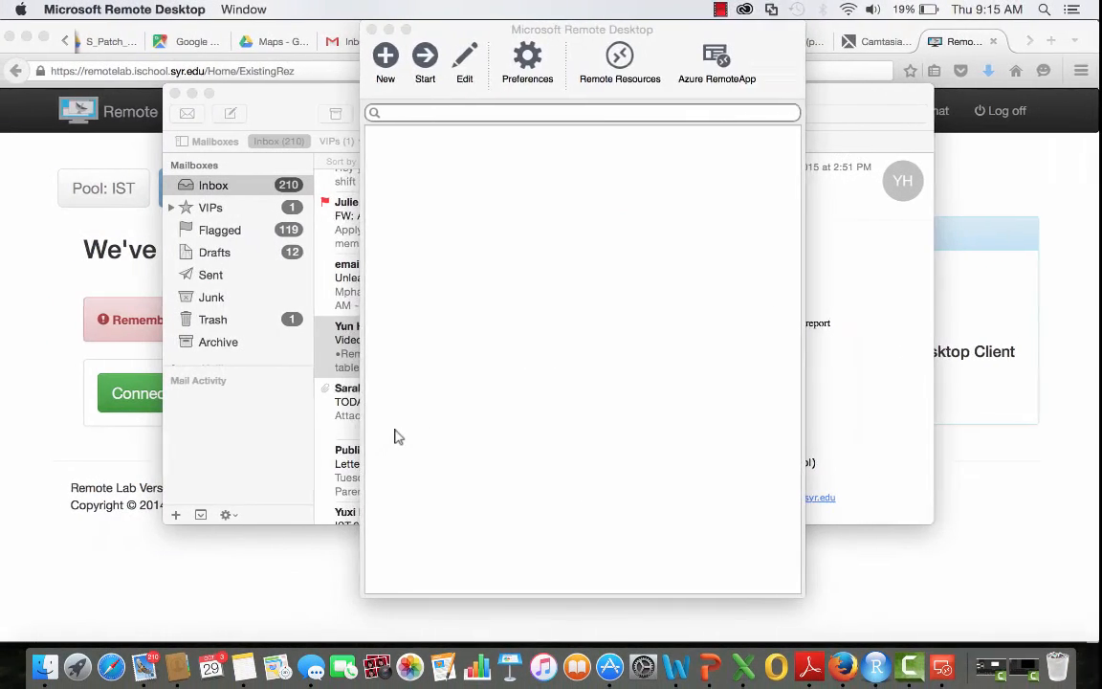